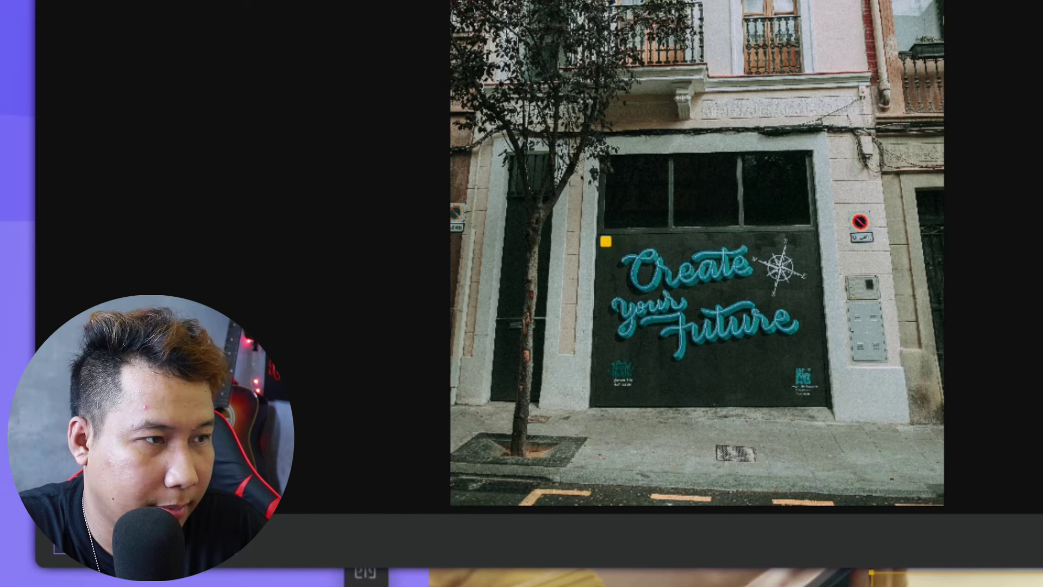
# Enclose the "Create Your Future" lettering and compass drawing on the garage door in a rectangular selection and remove them with Smooth Filling.
pyautogui.moveTo(606, 240)
pyautogui.mouseDown()
pyautogui.moveTo(787, 247)
pyautogui.moveTo(814, 310)
pyautogui.moveTo(820, 402)
pyautogui.moveTo(806, 359)
pyautogui.mouseUp()
pyautogui.moveTo(809, 240); pyautogui.dragTo(810, 235)
pyautogui.moveTo(810, 364)
pyautogui.mouseDown()
pyautogui.moveTo(830, 360)
pyautogui.moveTo(824, 400)
pyautogui.moveTo(816, 368)
pyautogui.mouseUp()
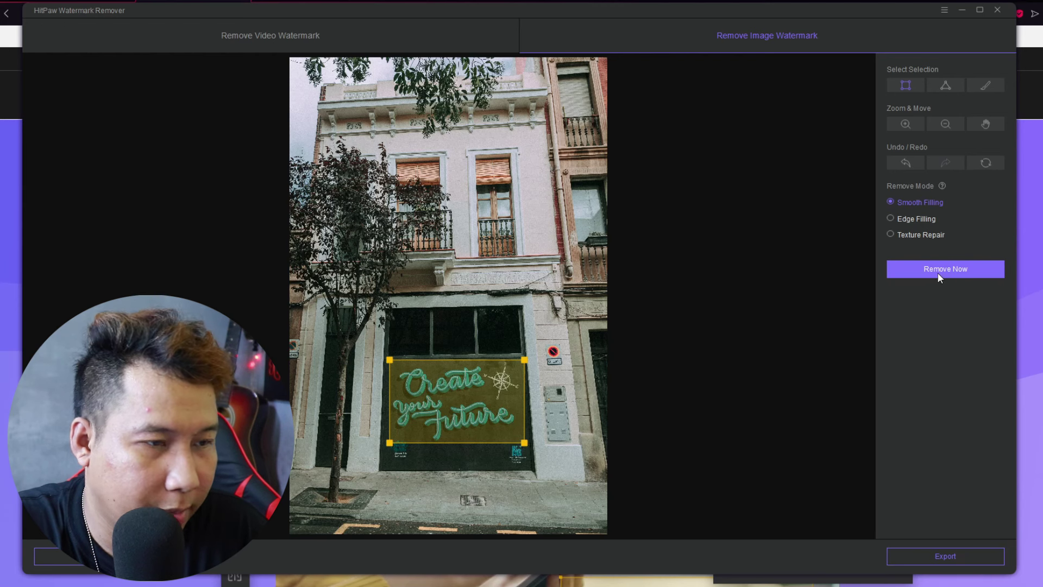
pyautogui.click(938, 275)
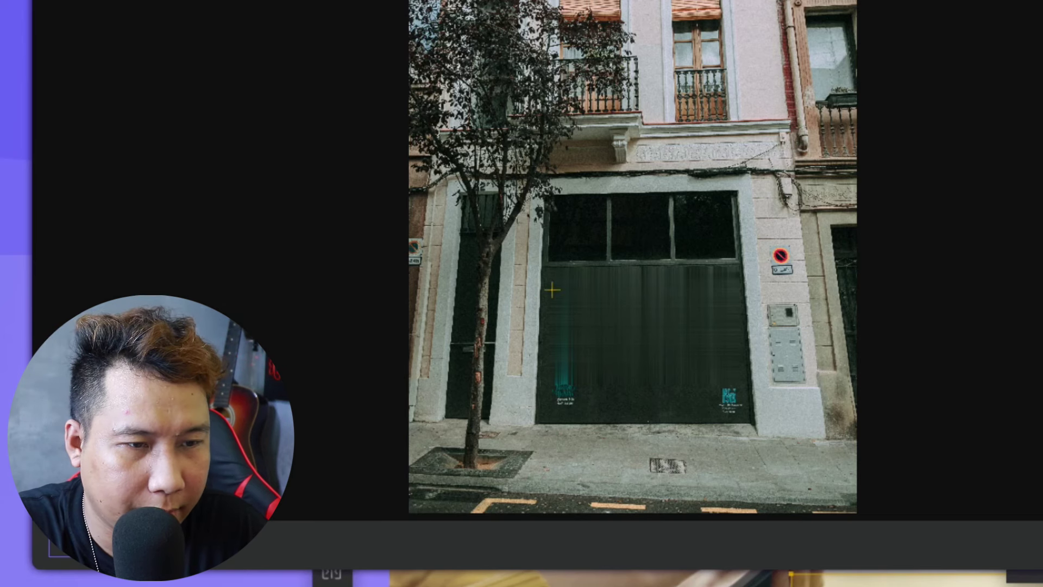
# Select and remove the two small logos in the lower corners of the garage door with Smooth Filling.
pyautogui.moveTo(545, 274); pyautogui.dragTo(584, 412)
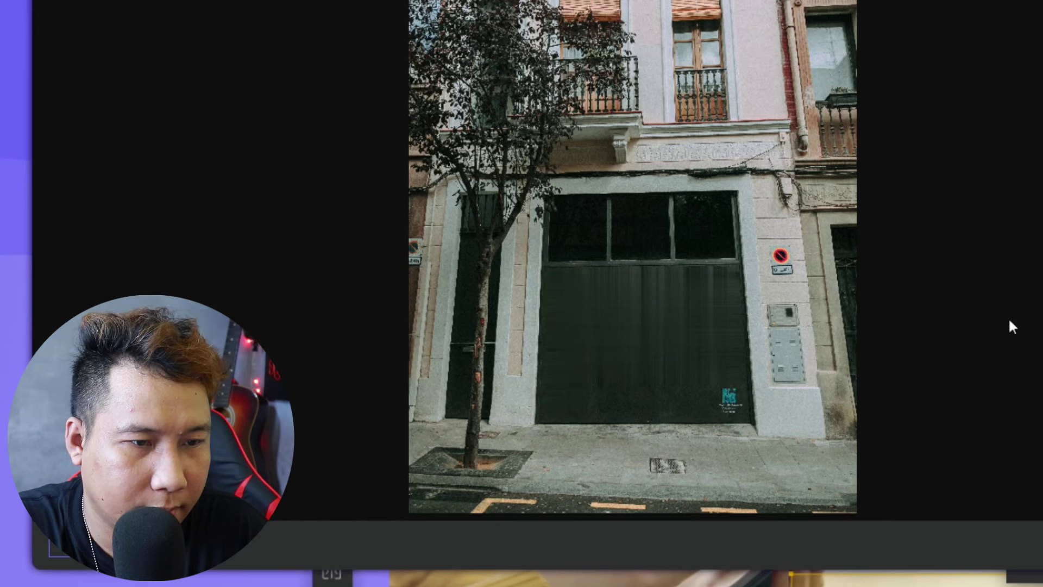
pyautogui.moveTo(712, 369); pyautogui.dragTo(746, 420)
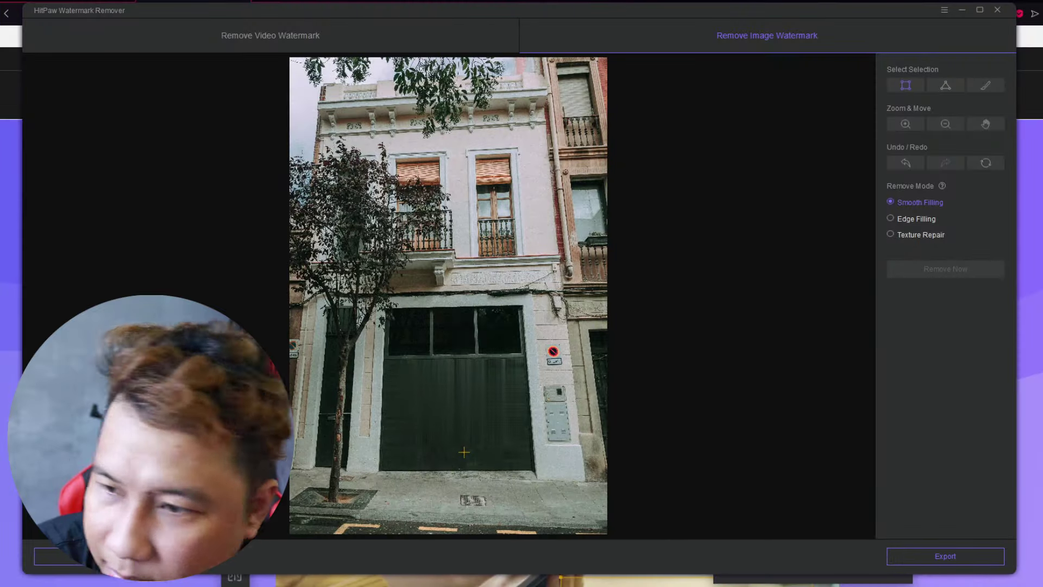
# Examine the filled garage door up close and from afar for visible traces of the removed lettering and logos.
pyautogui.scroll(3, 464, 451)
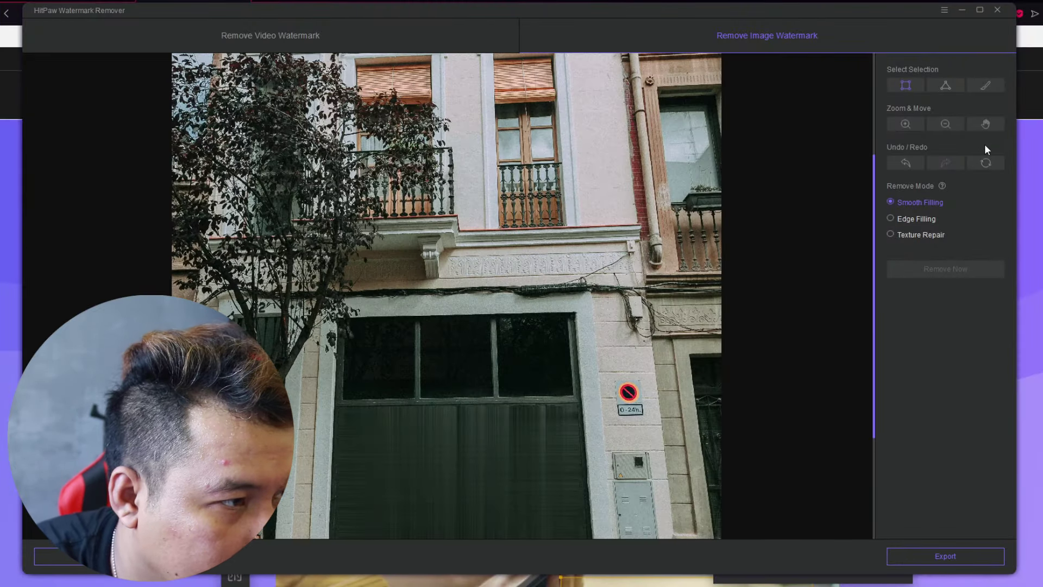
pyautogui.click(985, 124)
pyautogui.moveTo(787, 421); pyautogui.dragTo(799, 275)
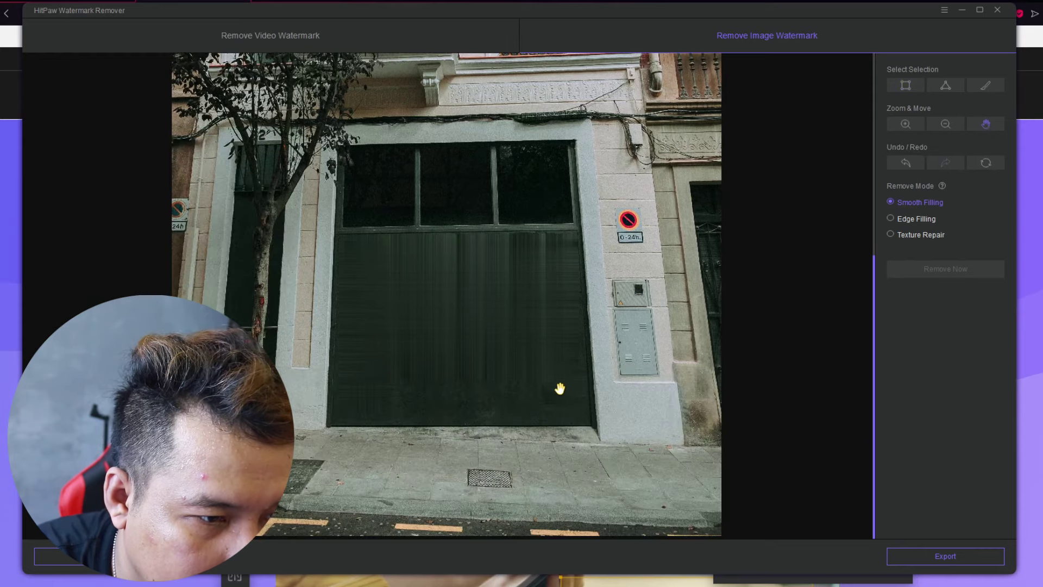
pyautogui.scroll(1, 559, 390)
pyautogui.scroll(1, 651, 413)
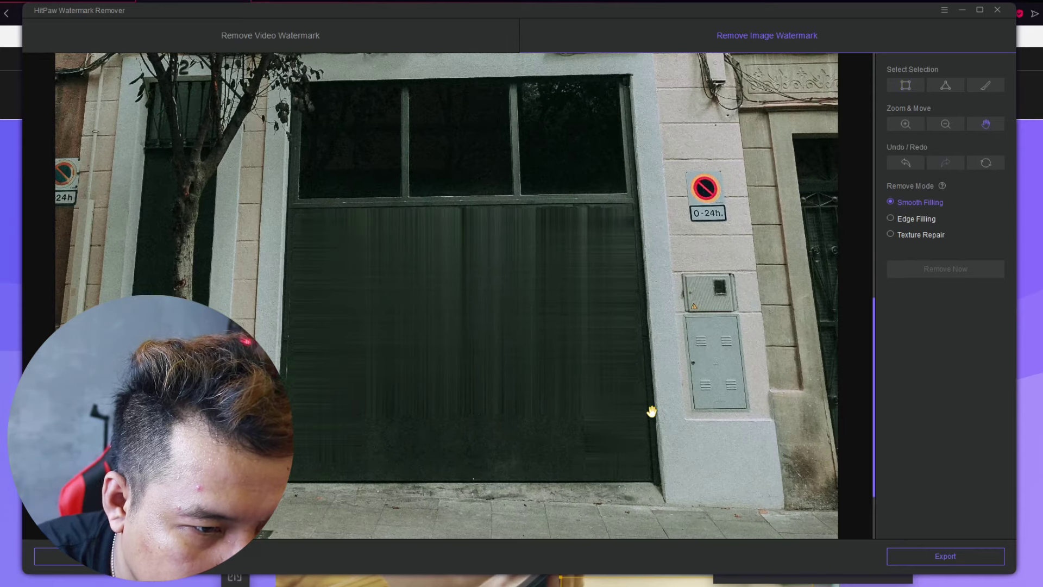
pyautogui.scroll(2, 653, 408)
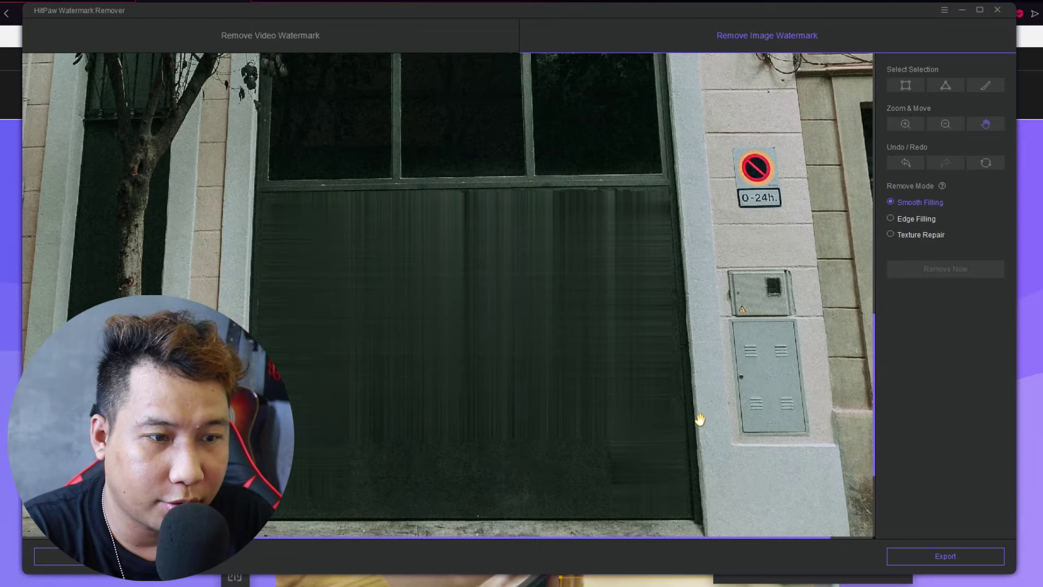
pyautogui.moveTo(696, 419); pyautogui.dragTo(668, 337)
pyautogui.scroll(-10, 664, 334)
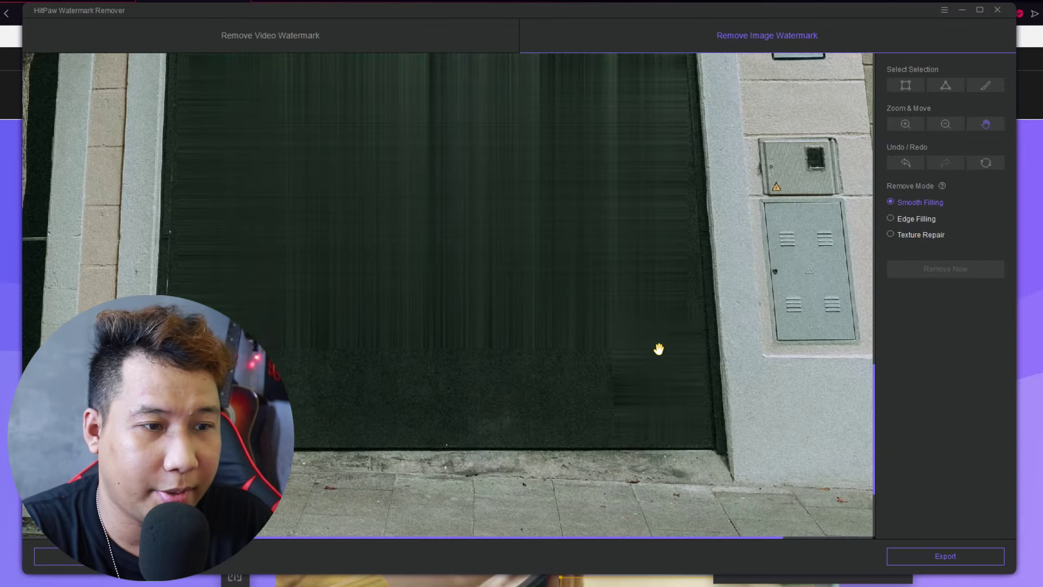
pyautogui.scroll(5, 658, 348)
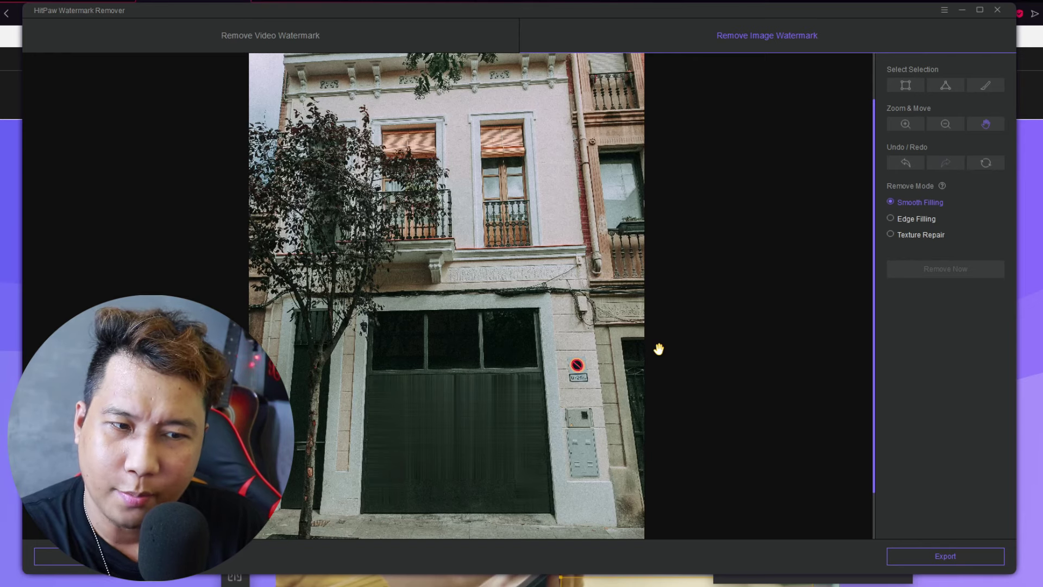
pyautogui.scroll(6, 658, 349)
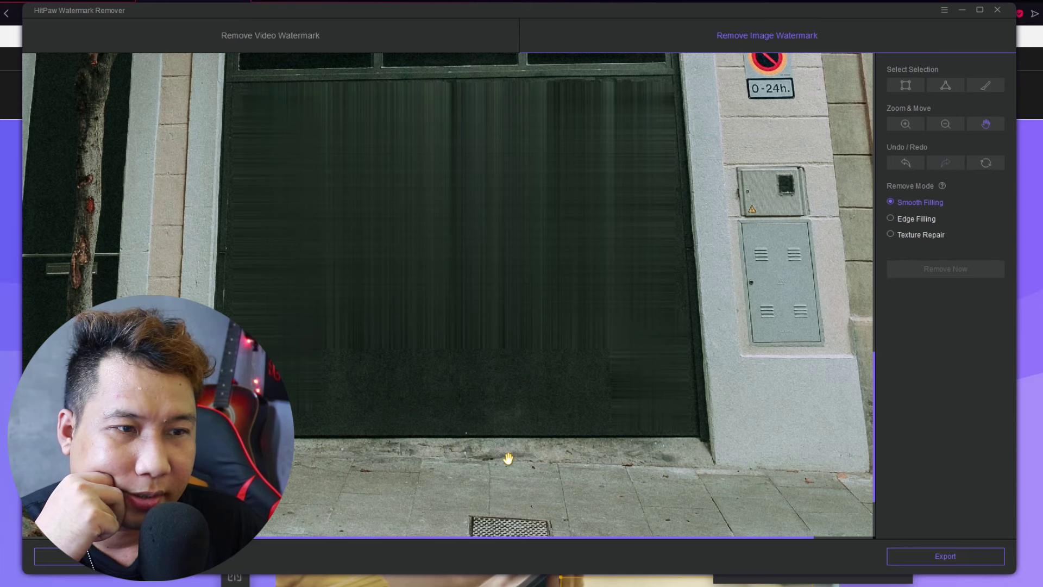
pyautogui.scroll(-4, 508, 458)
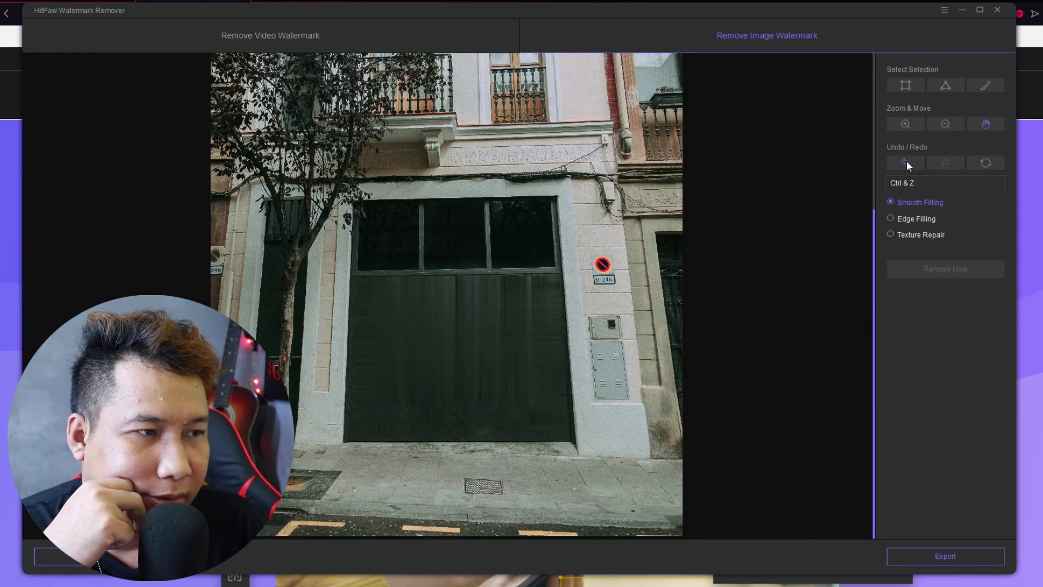
# Undo the logo and lettering removals on the garage door back to the selected "Create Your Future" lettering.
pyautogui.click(905, 164)
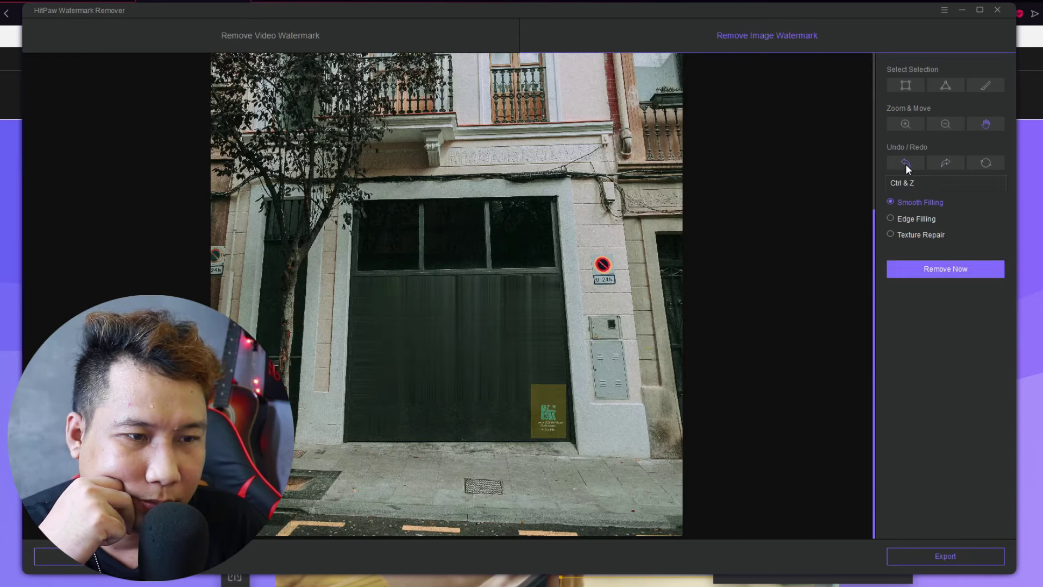
pyautogui.click(905, 164)
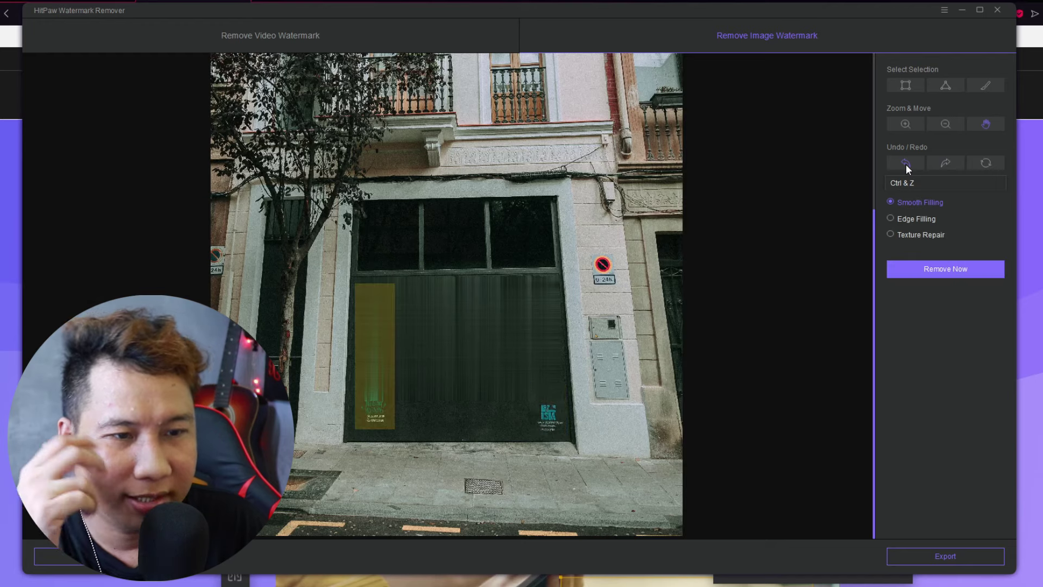
pyautogui.click(905, 164)
pyautogui.click(905, 164)
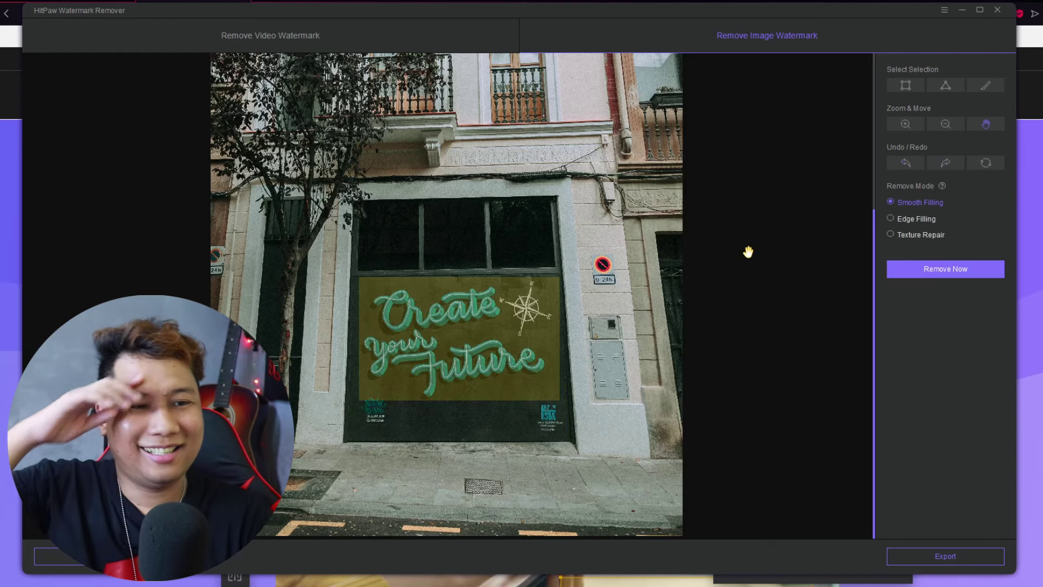
# Redo the lettering and logo removals on the garage door.
pyautogui.click(949, 159)
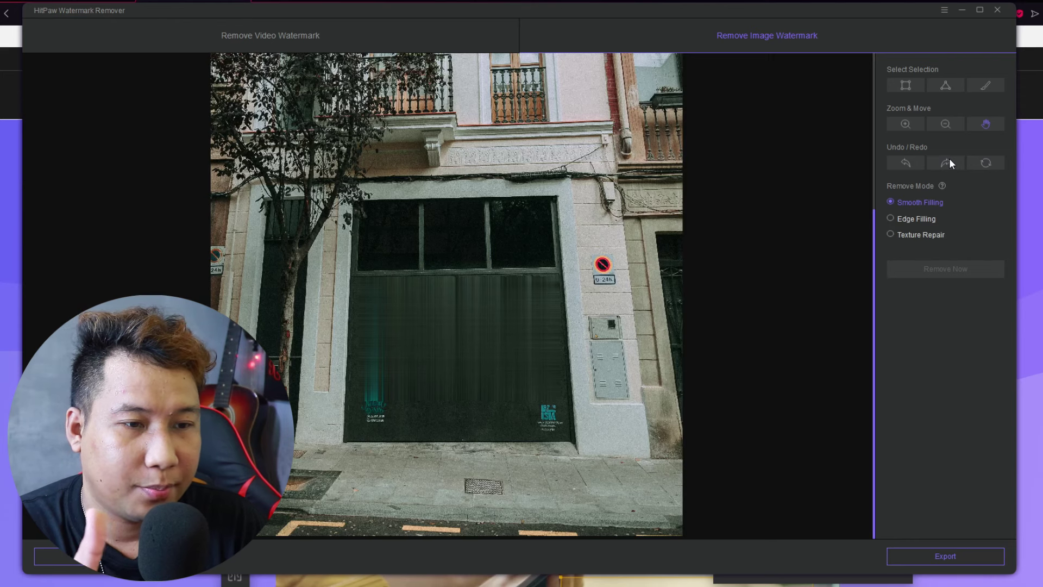
pyautogui.click(950, 159)
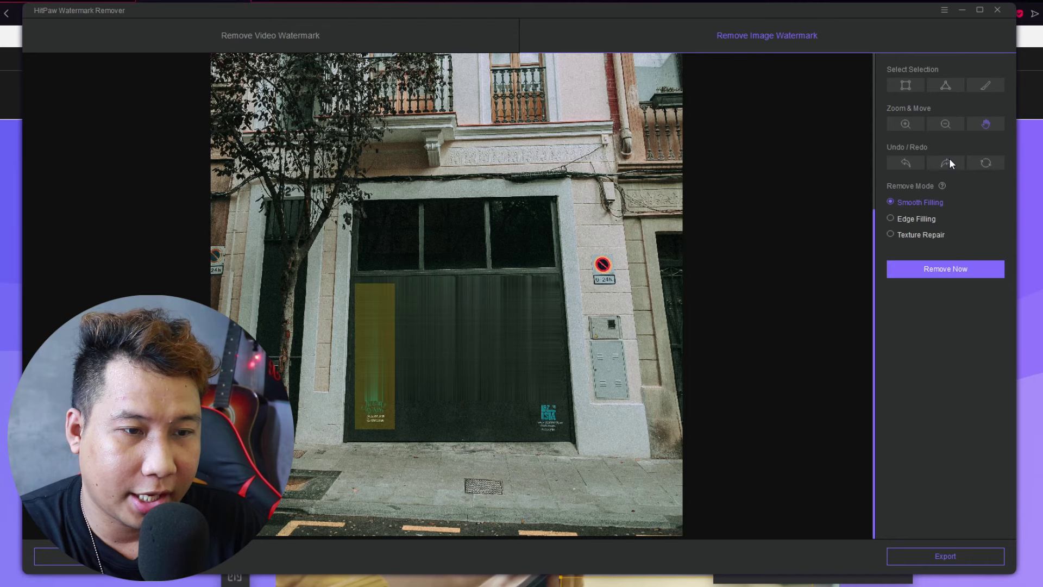
pyautogui.click(949, 160)
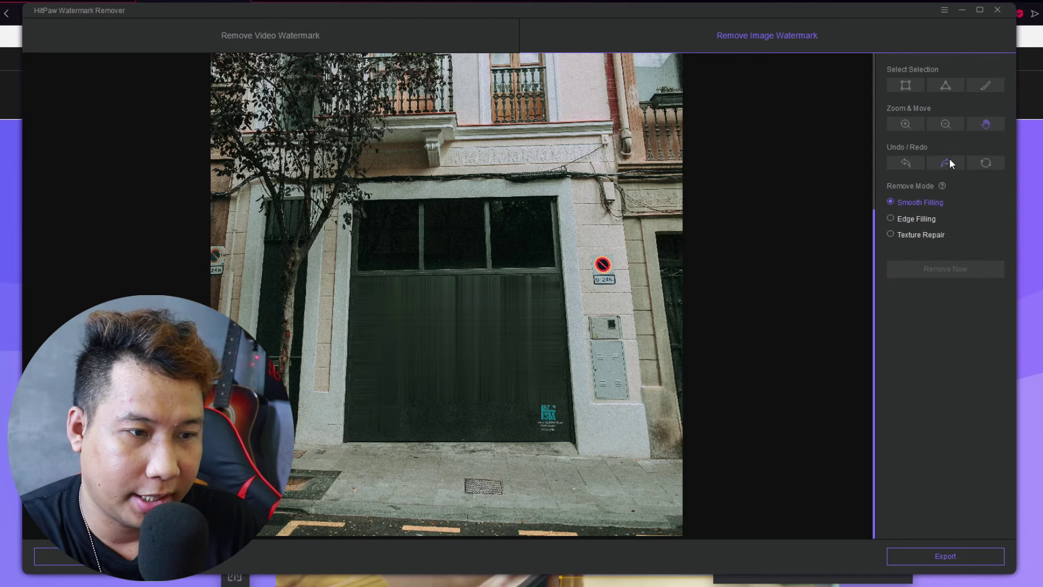
pyautogui.click(949, 158)
pyautogui.click(950, 158)
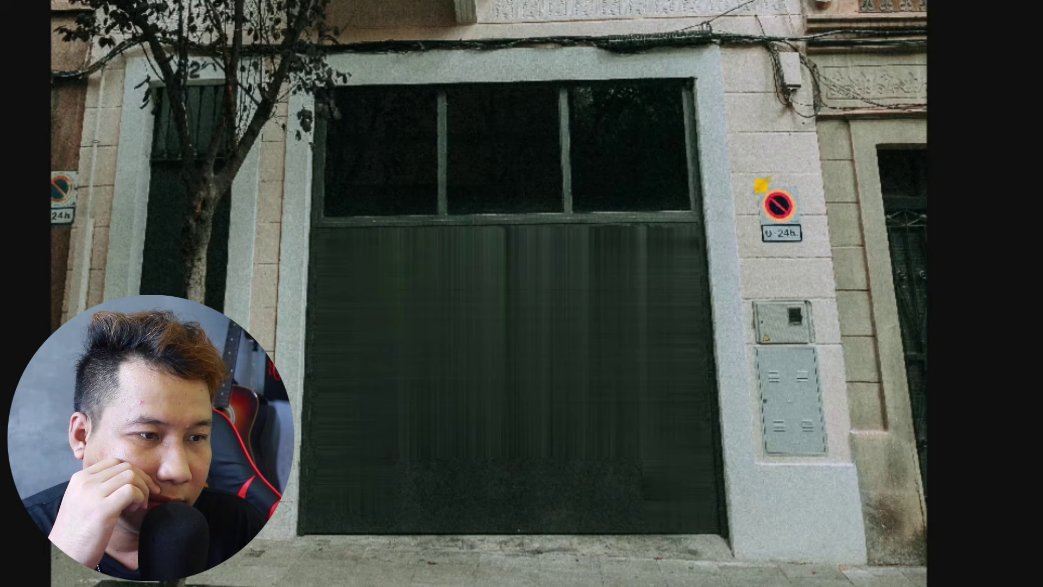
# Select the no-parking sign on the wall beside the garage door and remove it with Smooth Filling.
pyautogui.moveTo(592, 254); pyautogui.dragTo(615, 287)
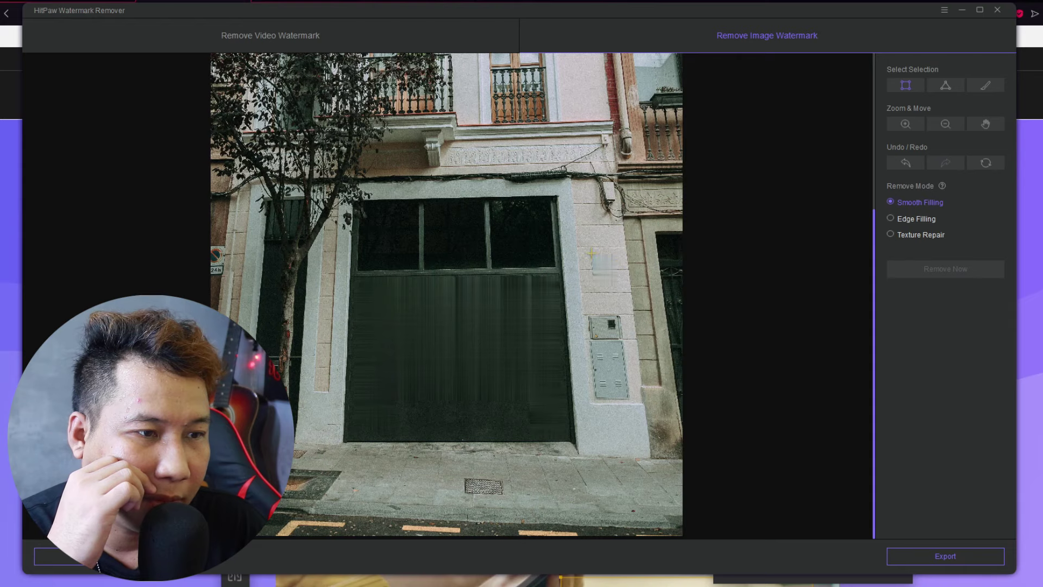
pyautogui.scroll(2, 589, 253)
pyautogui.moveTo(759, 210); pyautogui.dragTo(613, 322)
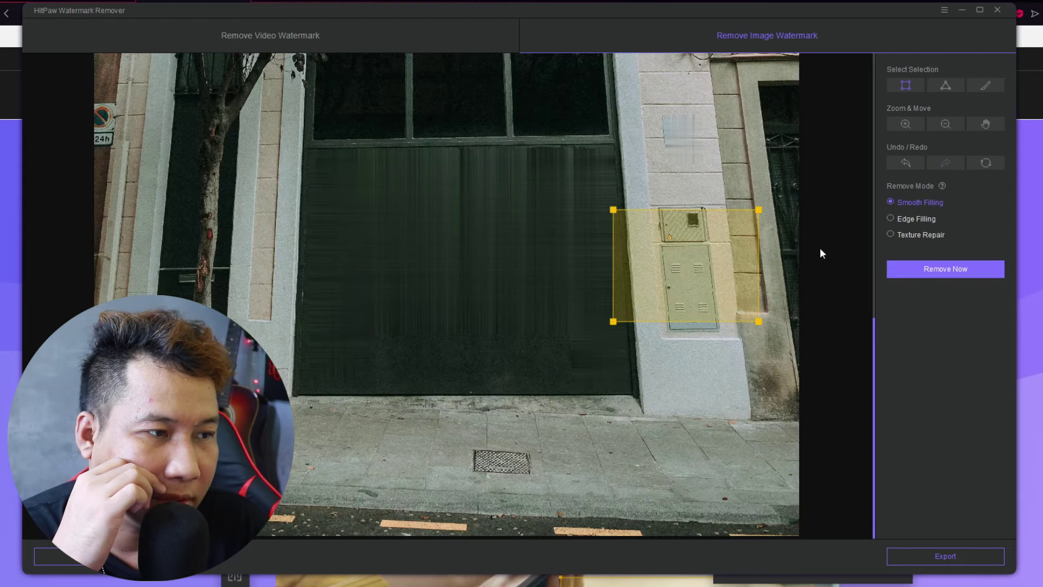
pyautogui.click(908, 161)
# Remove the patch left where the no-parking sign was with further rectangular selections and Smooth Filling, and inspect the wall.
pyautogui.click(997, 125)
pyautogui.moveTo(529, 216); pyautogui.dragTo(530, 326)
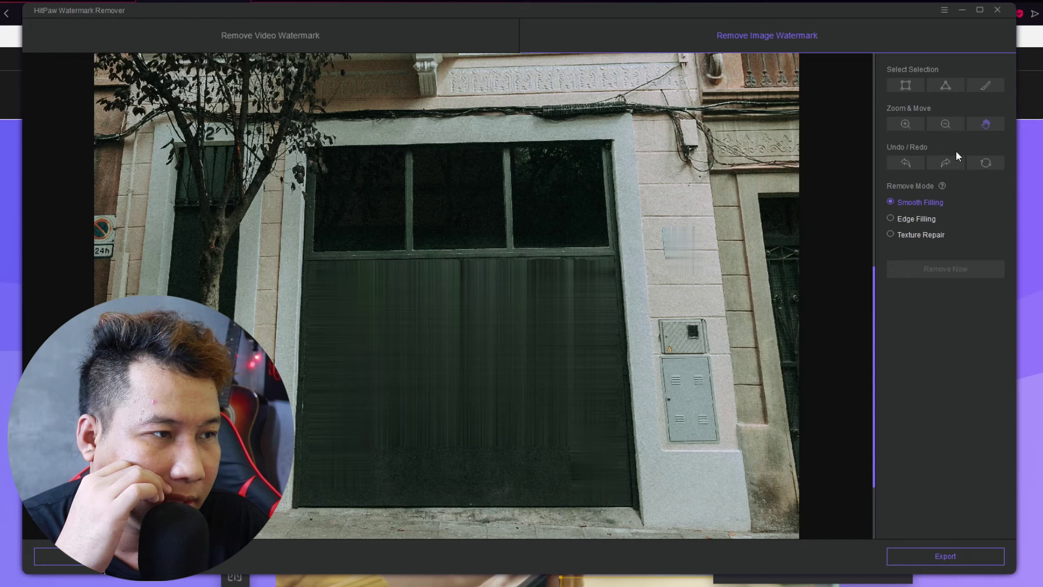
pyautogui.click(905, 89)
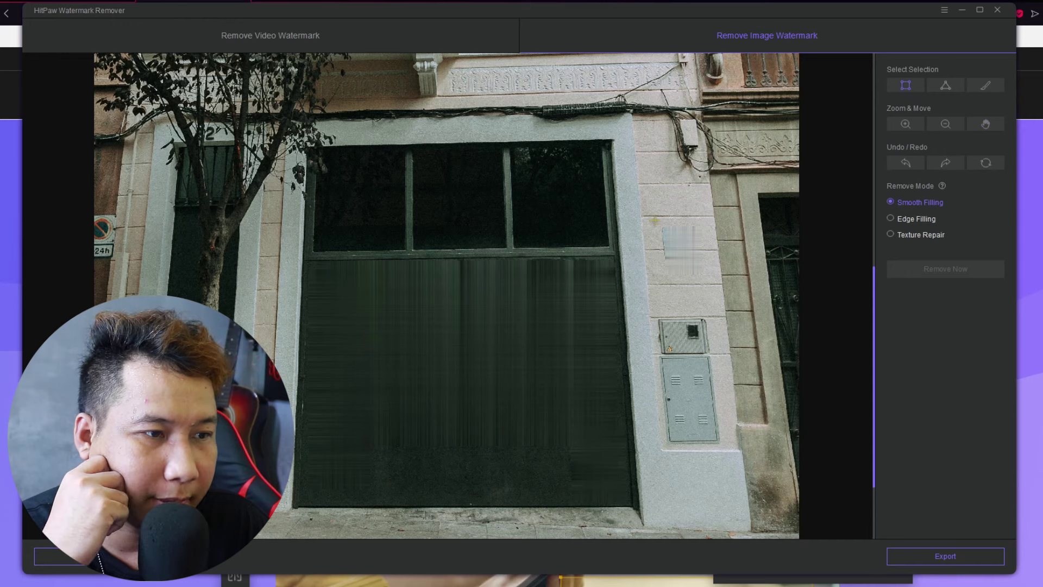
pyautogui.click(904, 272)
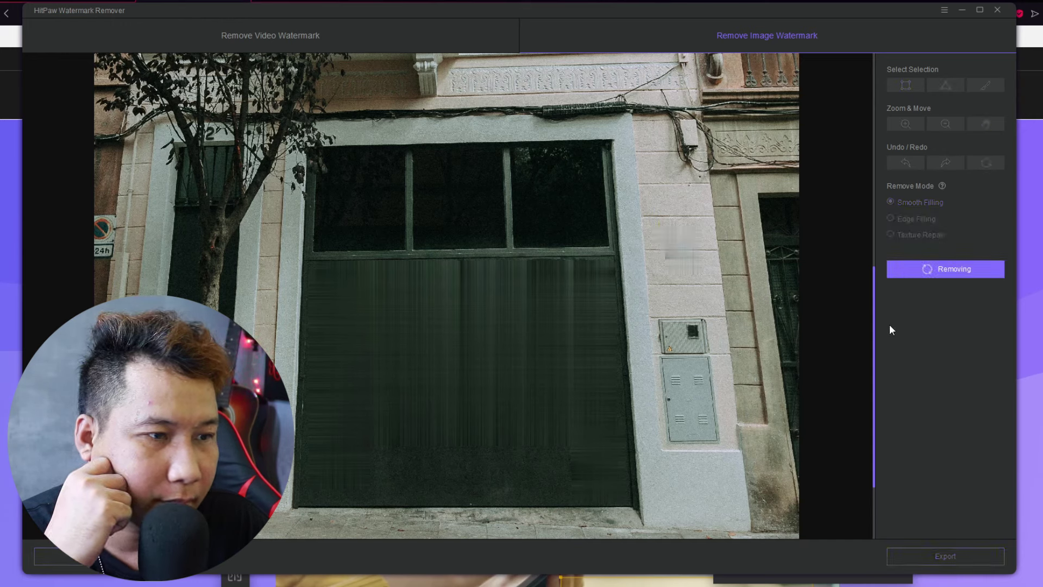
pyautogui.moveTo(658, 225); pyautogui.dragTo(709, 275)
pyautogui.click(894, 272)
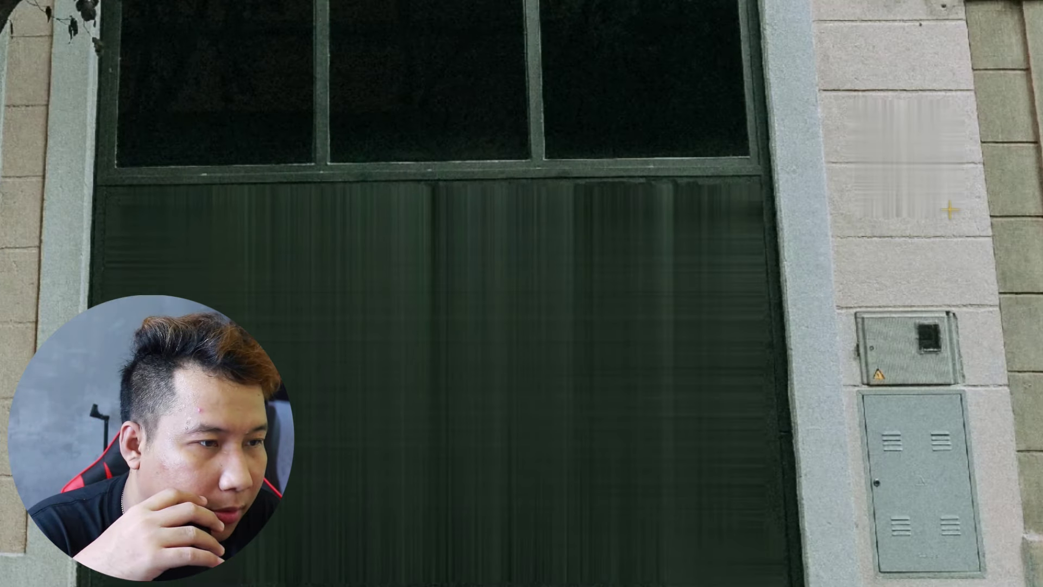
pyautogui.moveTo(691, 211); pyautogui.dragTo(837, 239)
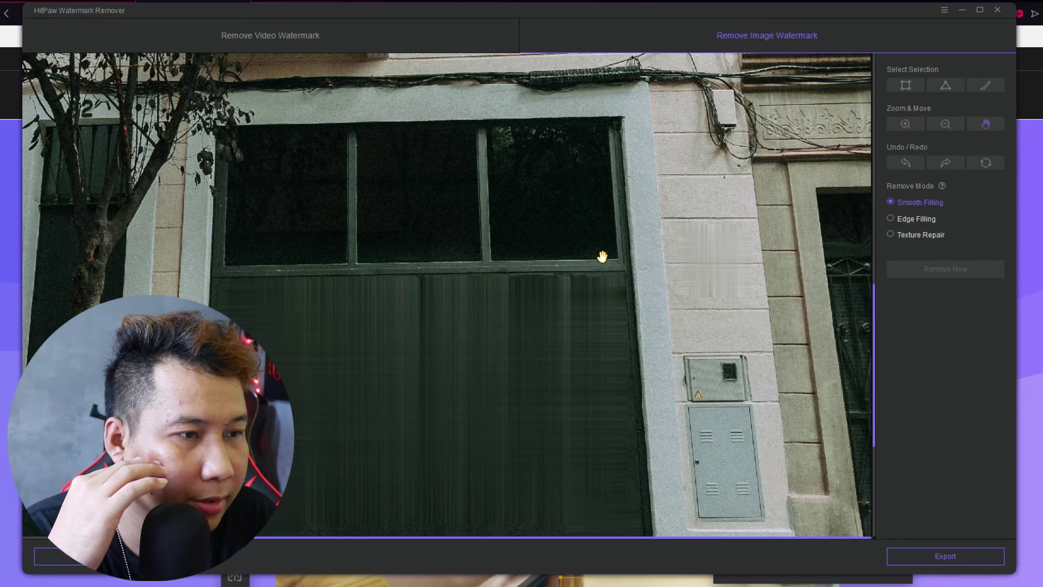
pyautogui.scroll(-3, 601, 251)
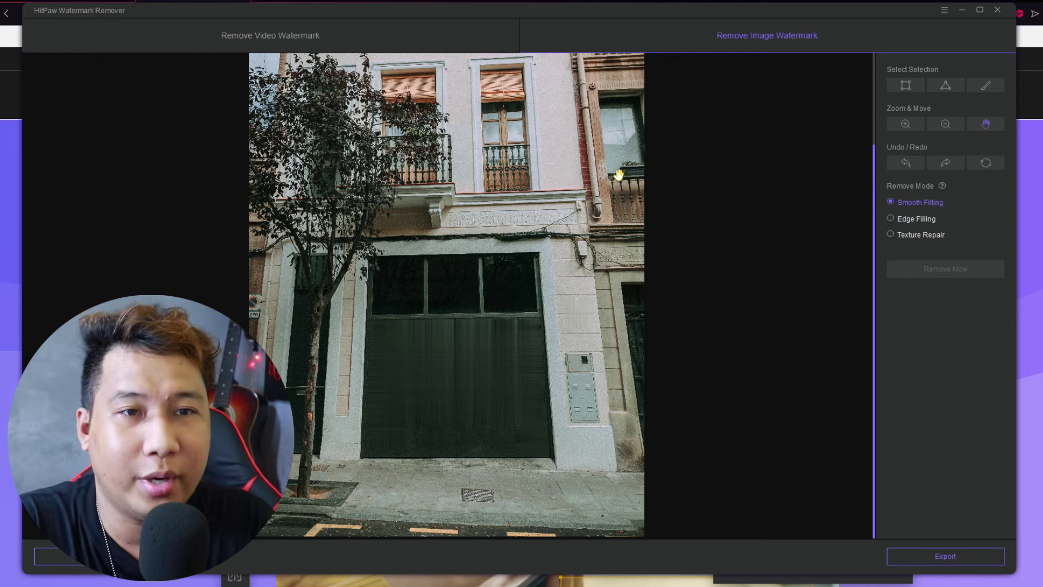
# Switch to video watermark removal, discarding the image edits, and load the phone video with the WATERMARK text.
pyautogui.click(287, 38)
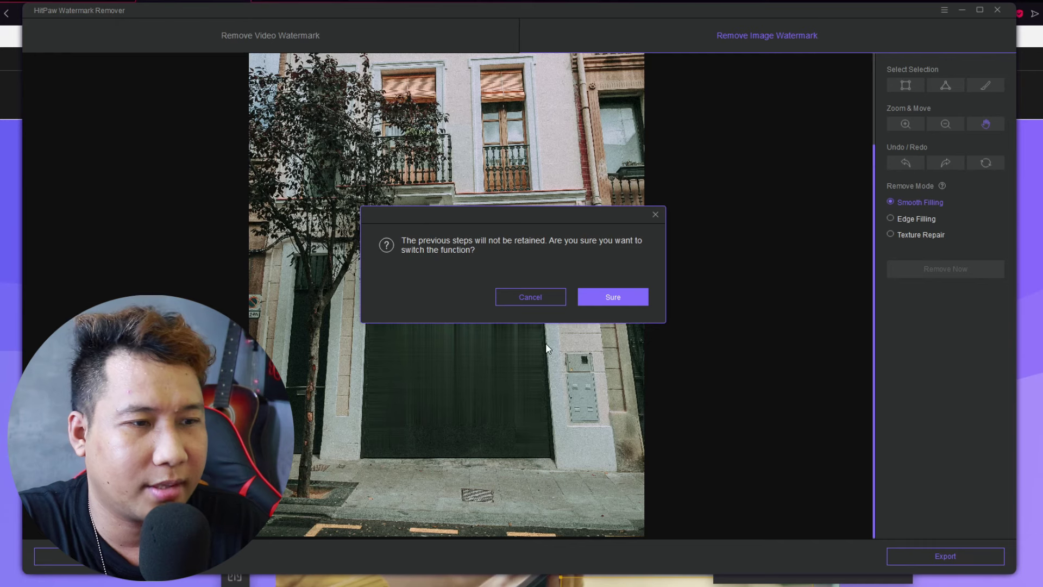
pyautogui.click(619, 300)
pyautogui.click(468, 305)
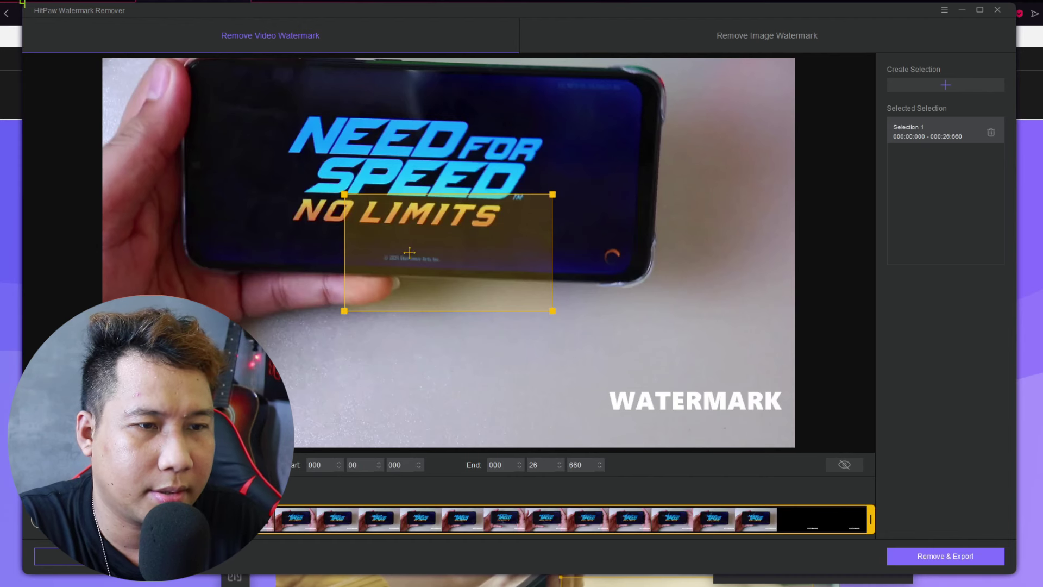
# Move Selection 1 over the WATERMARK text in the video frame and resize it to fit tightly around the word.
pyautogui.moveTo(409, 252); pyautogui.dragTo(644, 378)
pyautogui.moveTo(580, 320); pyautogui.dragTo(602, 385)
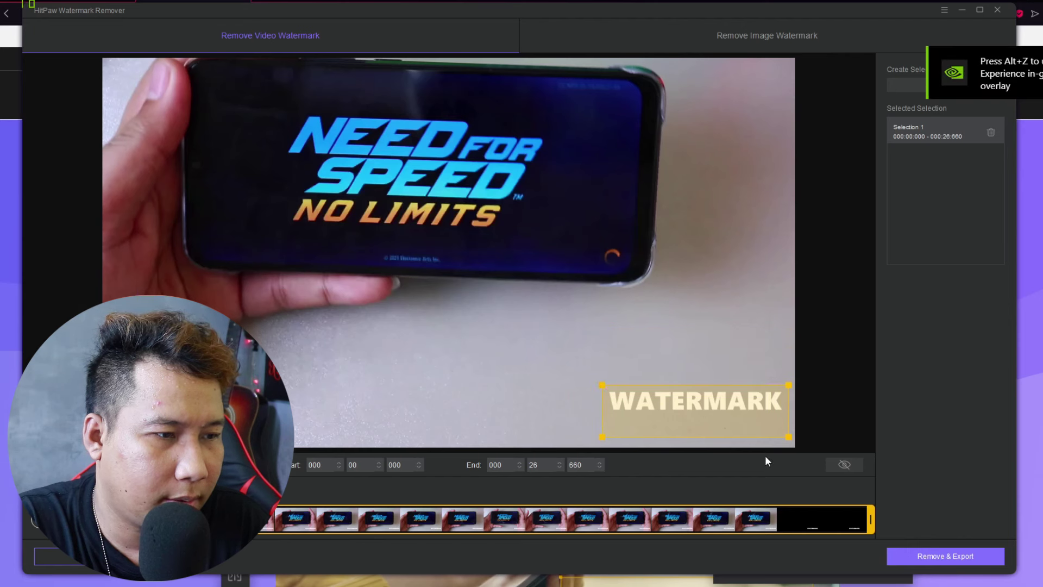
pyautogui.moveTo(787, 435); pyautogui.dragTo(785, 417)
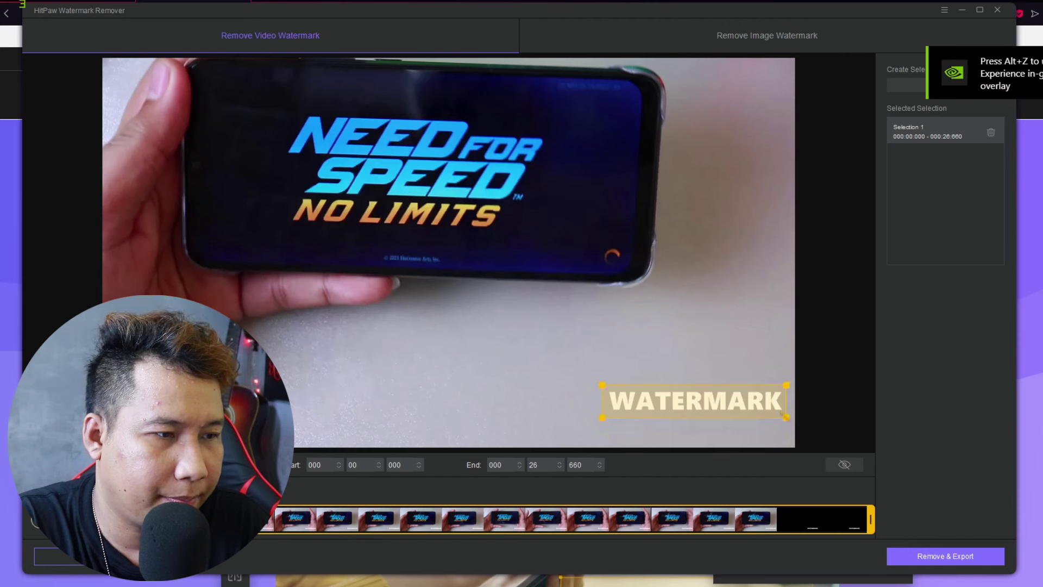
pyautogui.moveTo(602, 418); pyautogui.dragTo(607, 416)
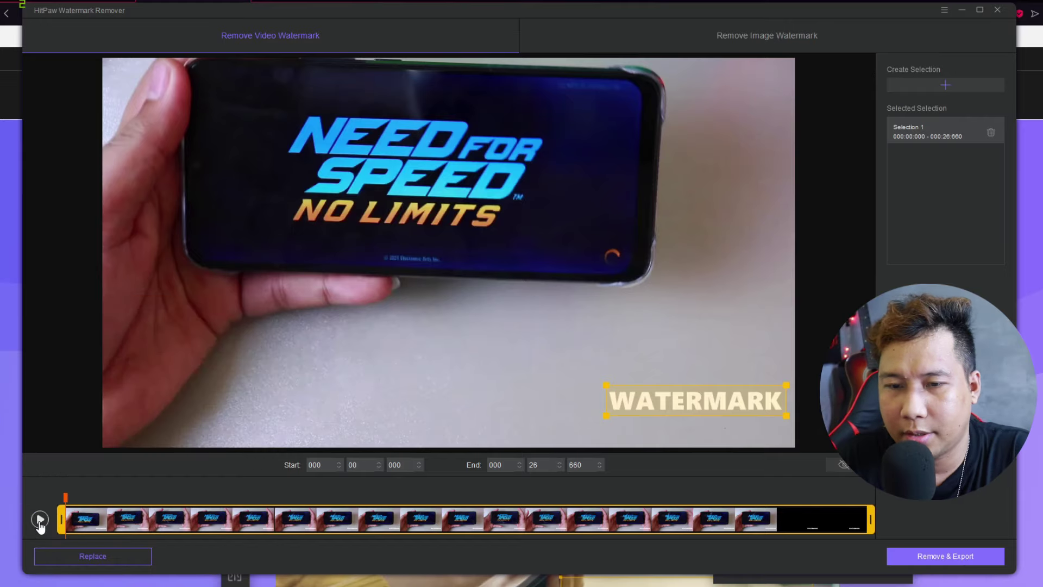
# Play the video preview through and jump to about 13.6 s to check that the selection covers the watermark.
pyautogui.click(39, 520)
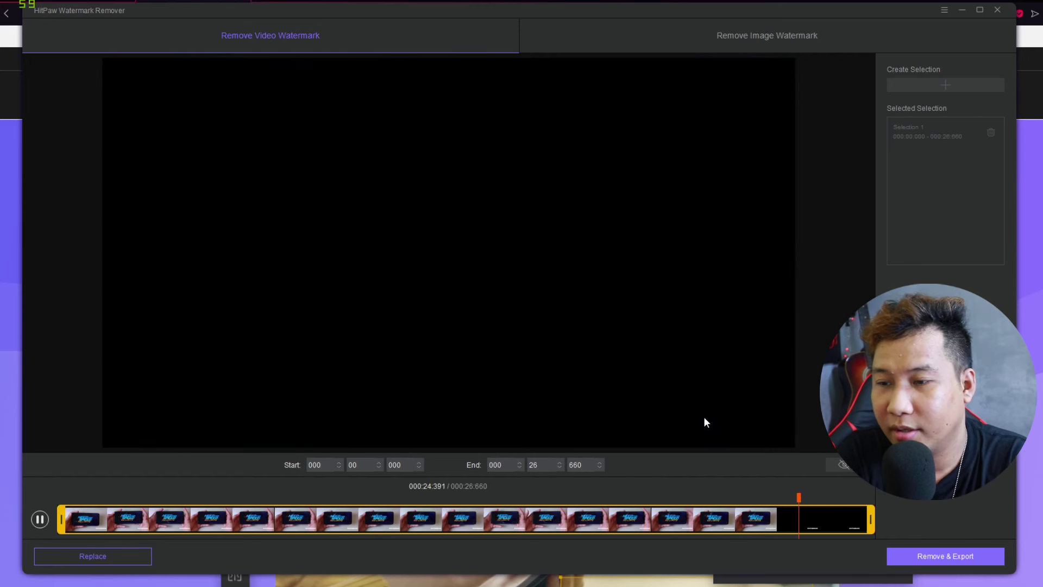
pyautogui.click(37, 519)
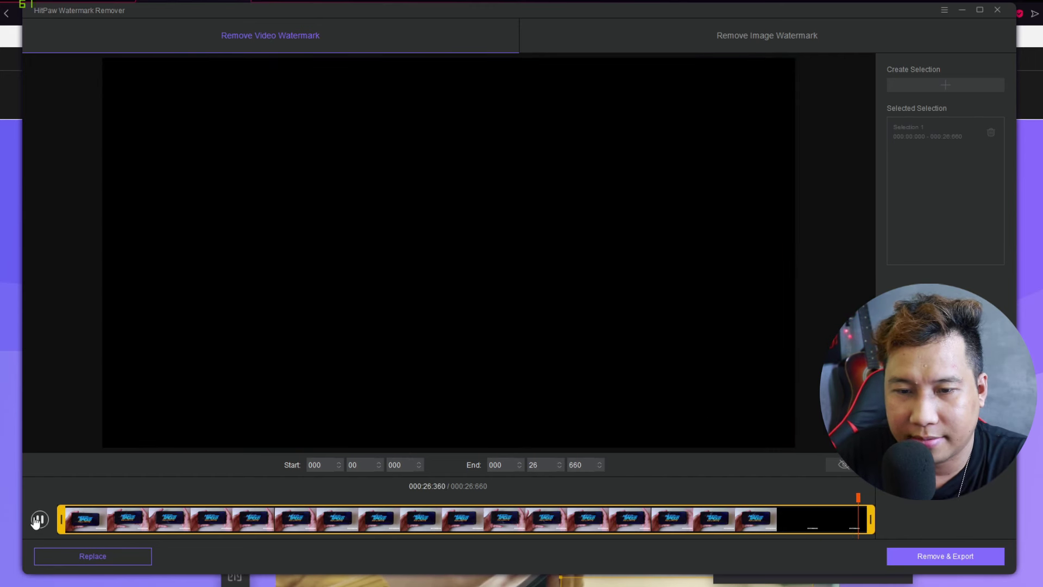
pyautogui.click(475, 522)
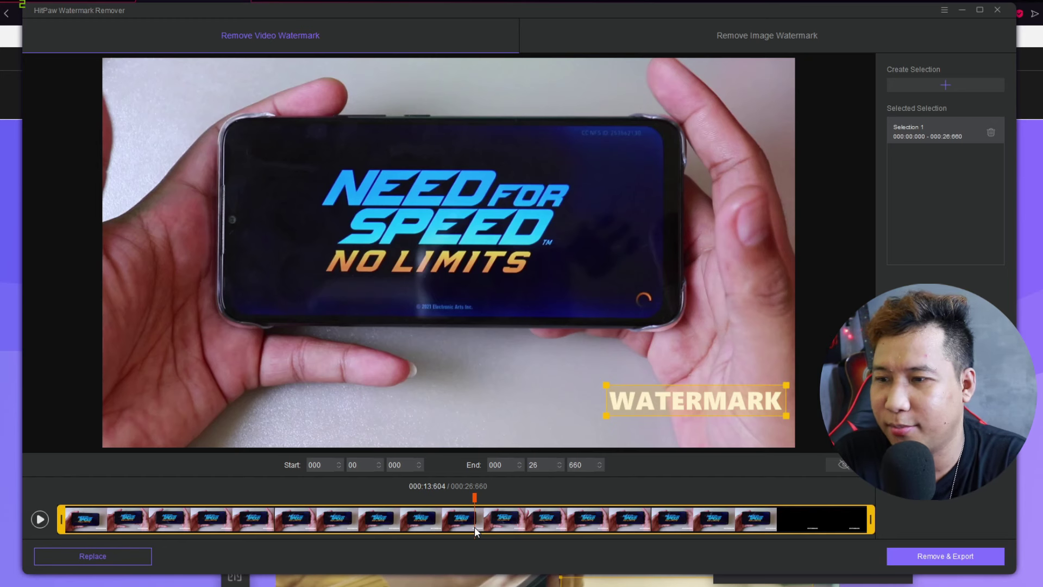
# Move Selection 1 onto the NEED FOR SPEED NO LIMITS logo on the phone, resize it to enclose the logo, and play the video preview.
pyautogui.moveTo(696, 400); pyautogui.dragTo(408, 177)
pyautogui.moveTo(499, 193); pyautogui.dragTo(576, 290)
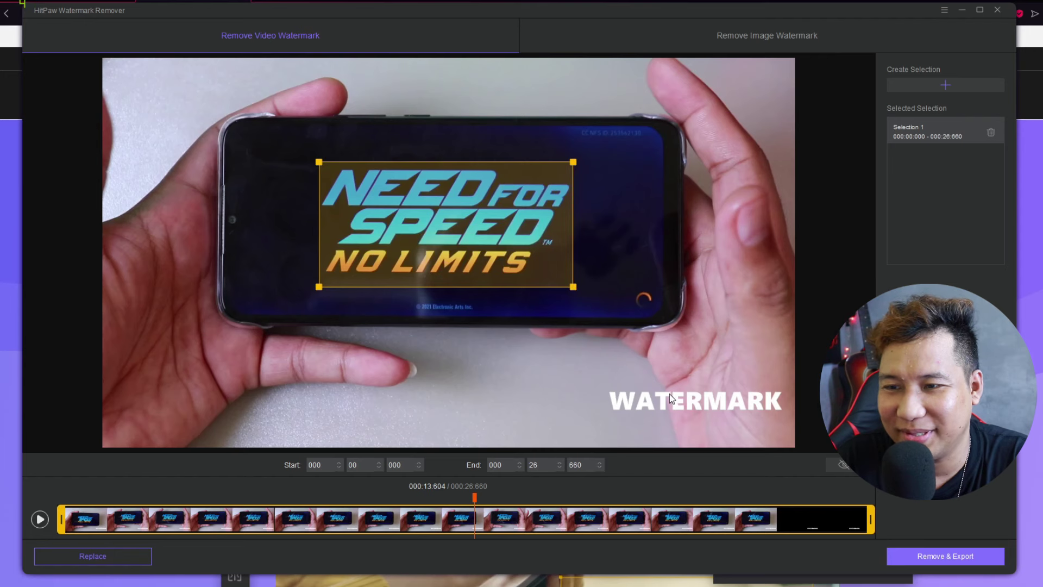
pyautogui.click(38, 523)
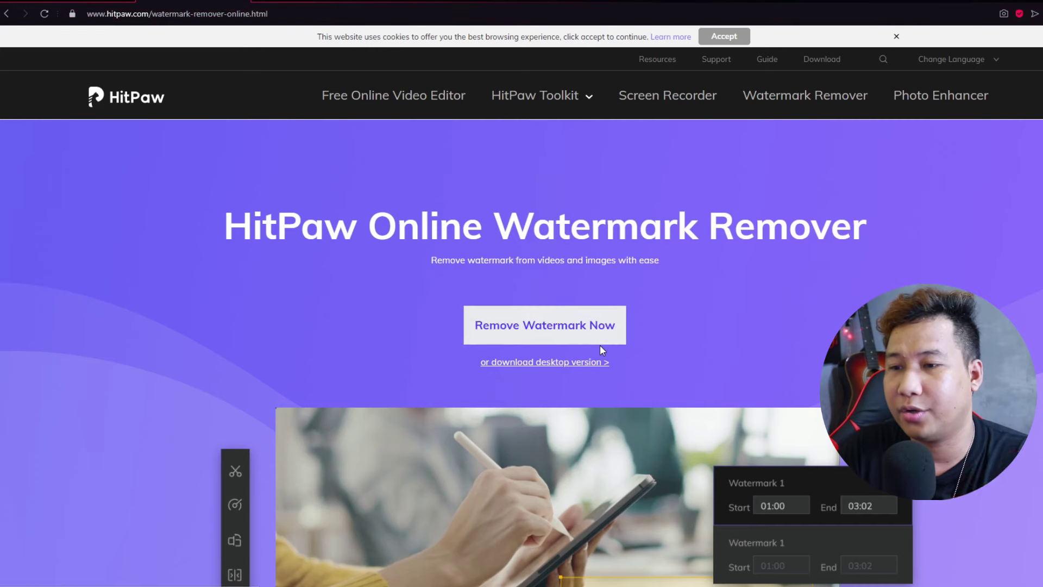
# Open the online Watermark Remover editor from HitPaw's web page, view its tools and upload area, and return to the other browser tab.
pyautogui.scroll(-1, 600, 344)
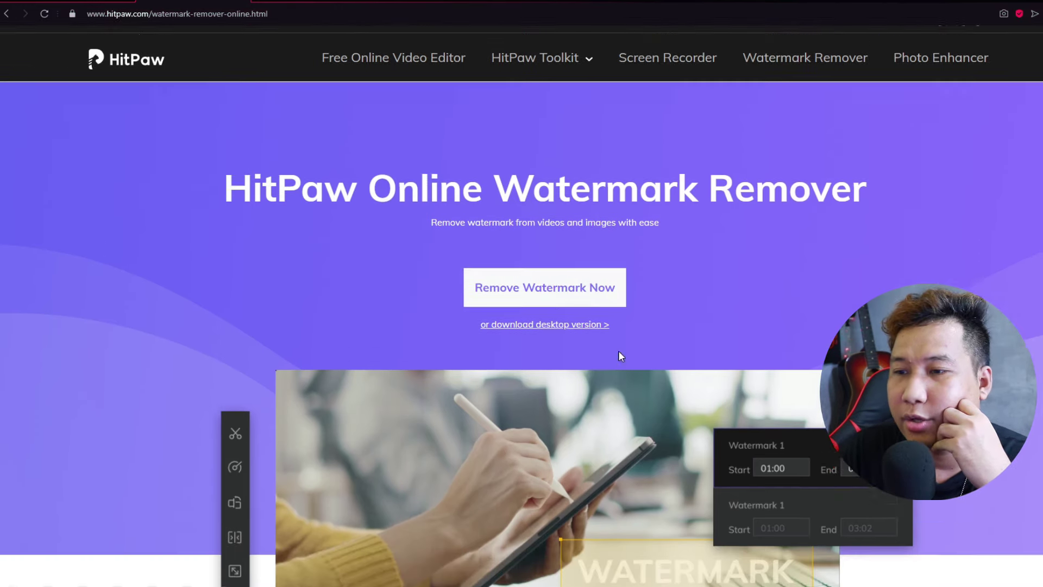
pyautogui.scroll(1, 598, 348)
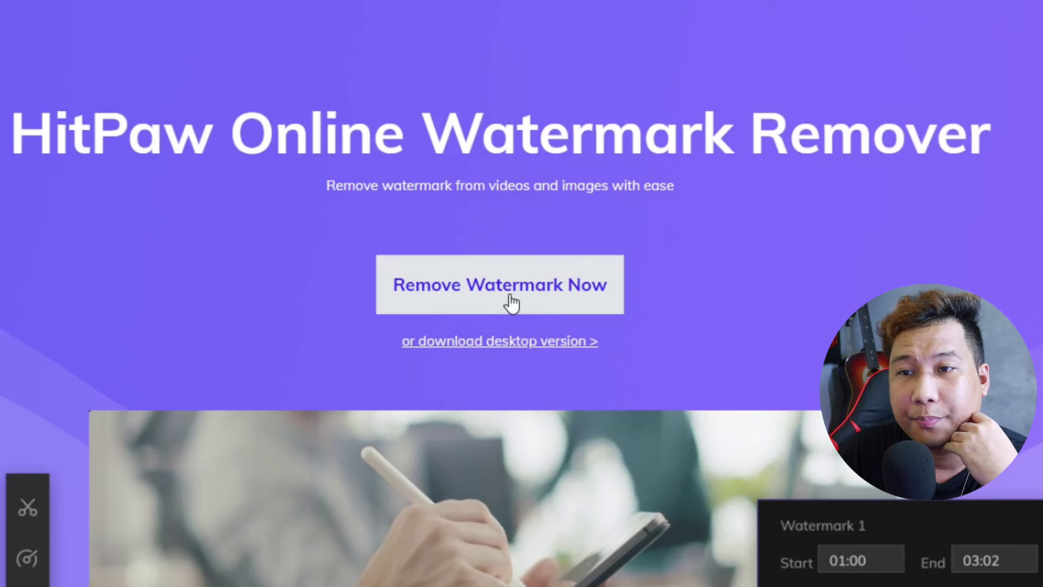
pyautogui.click(511, 302)
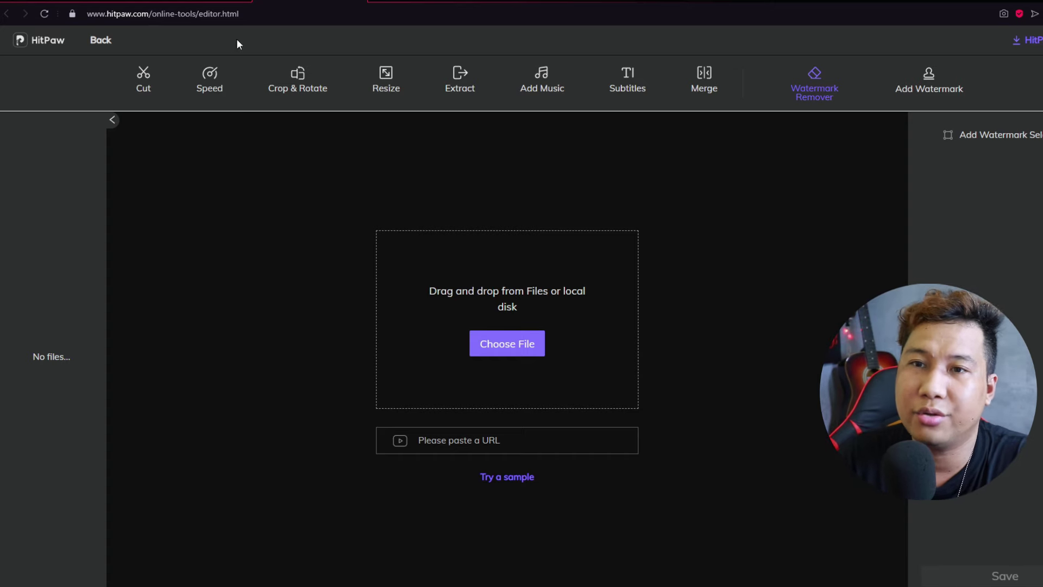
pyautogui.click(179, 5)
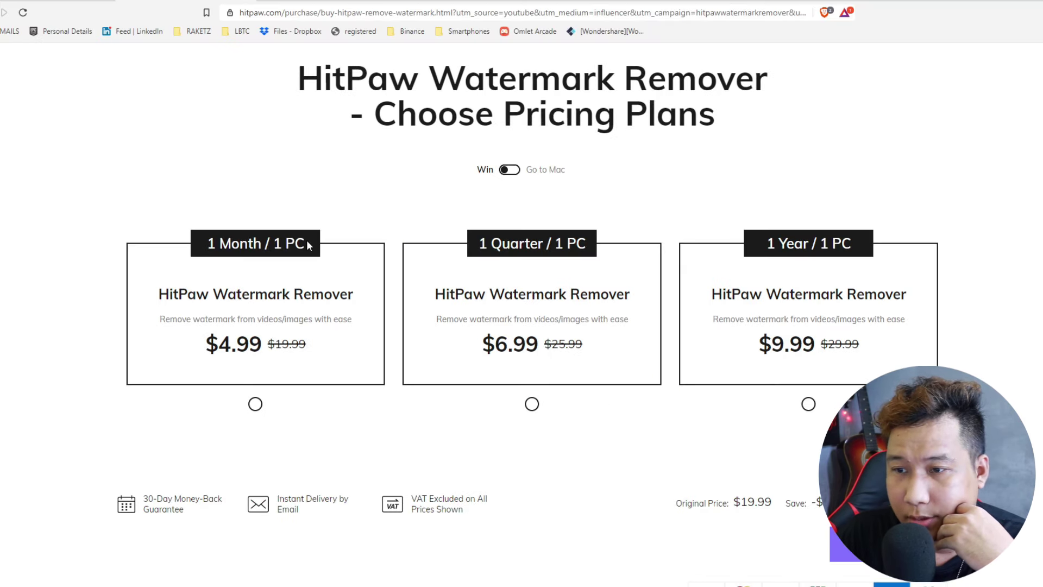
# Compare the 1 Quarter and 1 Year Windows plans for HitPaw Watermark Remover, view the Mac pricing, and return to the Windows pricing.
pyautogui.click(547, 358)
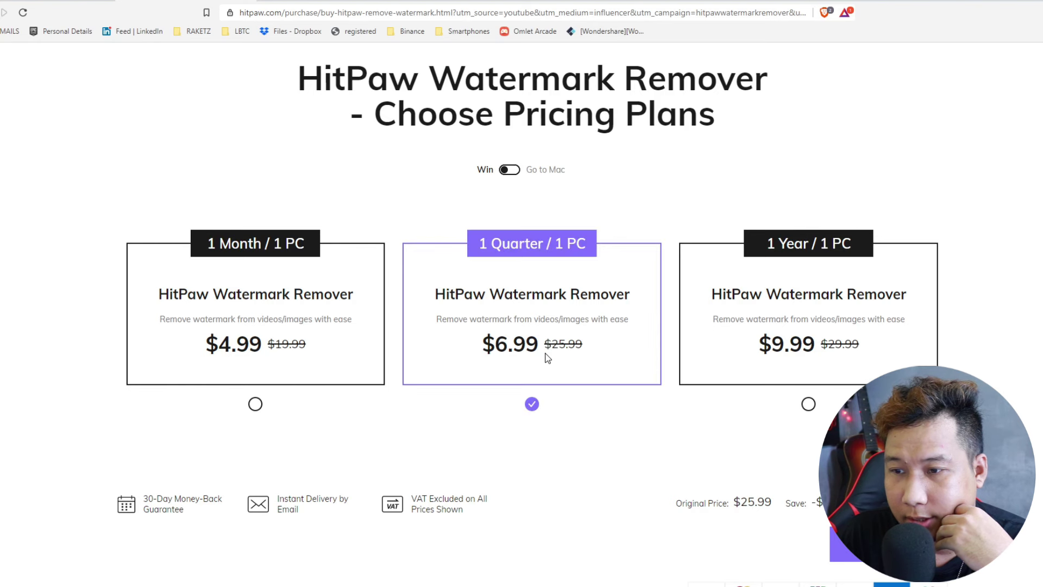
pyautogui.click(836, 348)
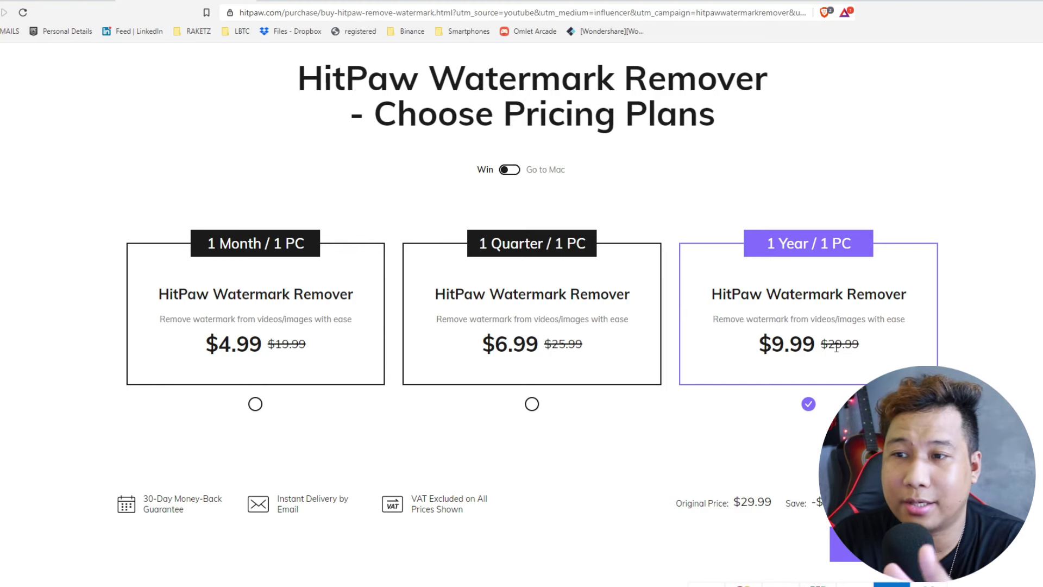
pyautogui.click(517, 173)
pyautogui.scroll(-2, 522, 244)
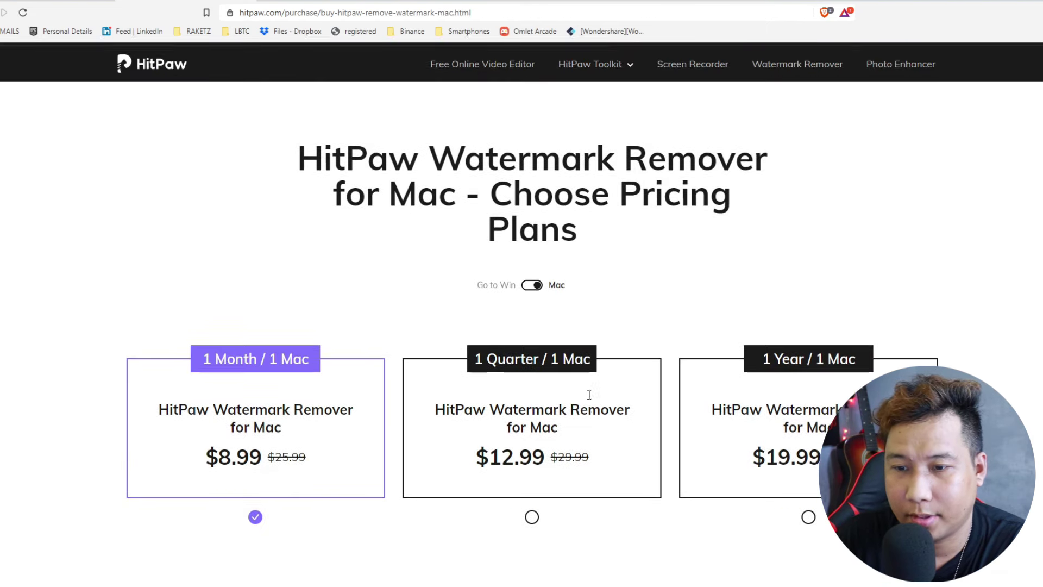
pyautogui.click(530, 268)
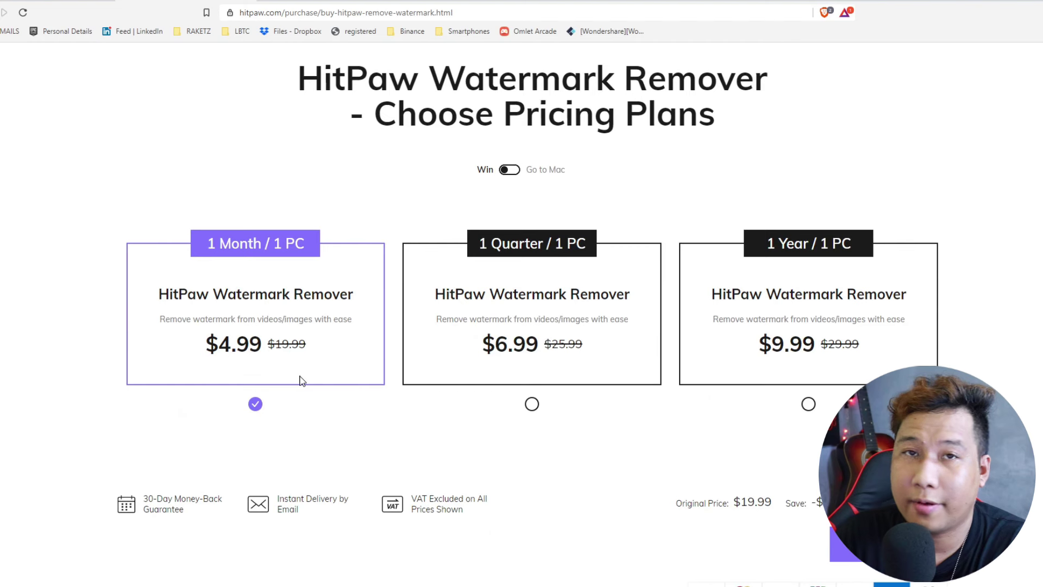